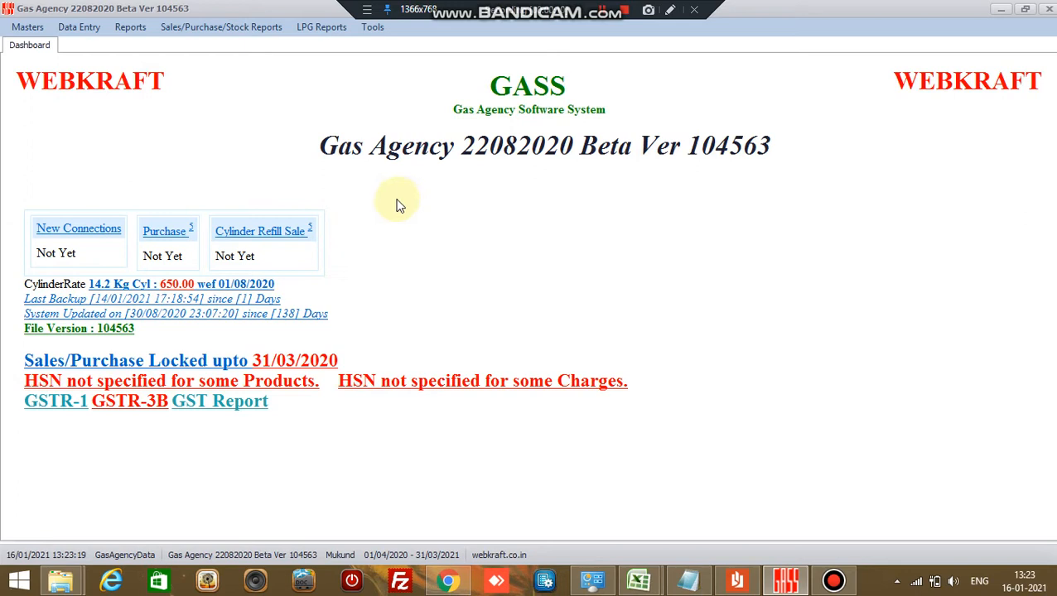
# - Begin a new connection entry from Data Entry with connection type 3 Additional
pyautogui.click(79, 26)
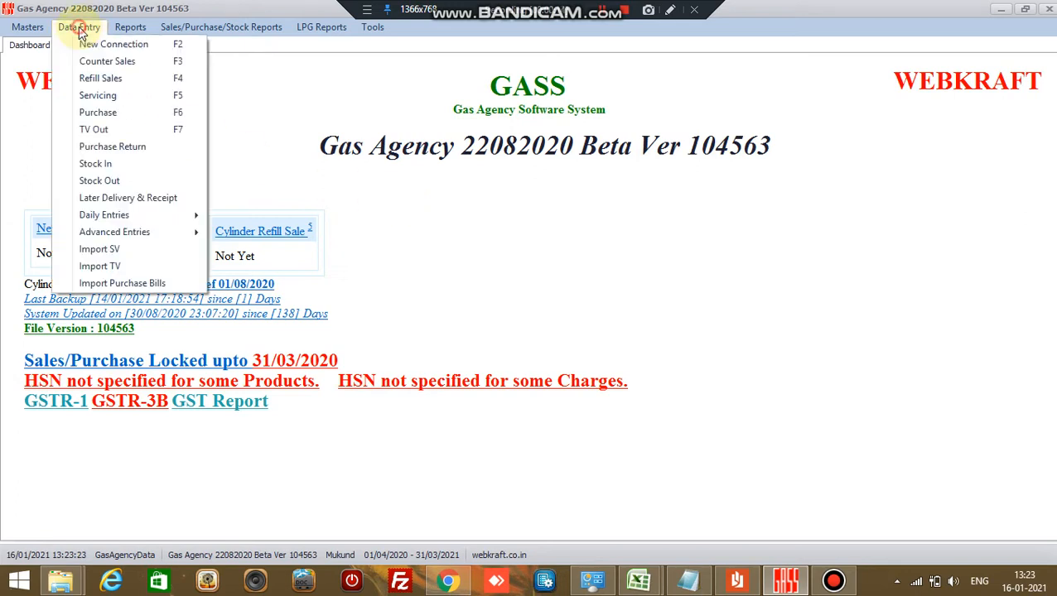
pyautogui.click(103, 47)
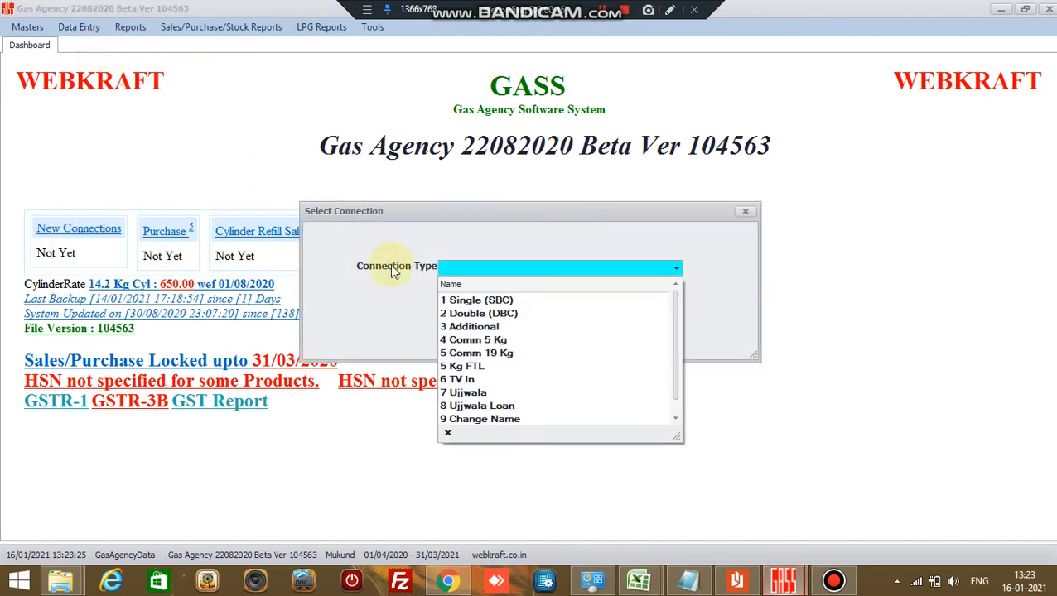
pyautogui.click(509, 328)
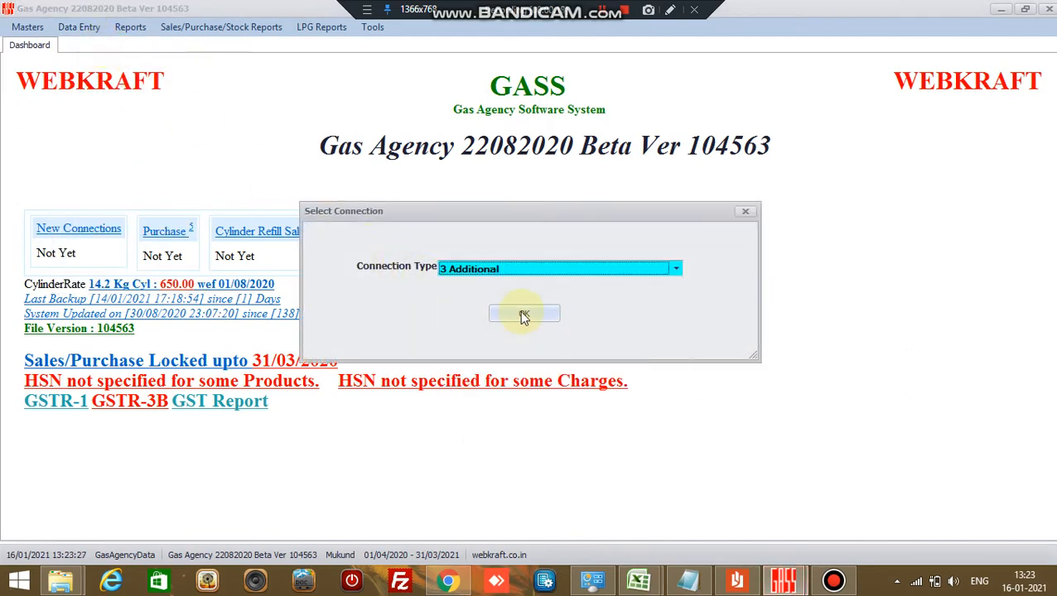
pyautogui.click(523, 318)
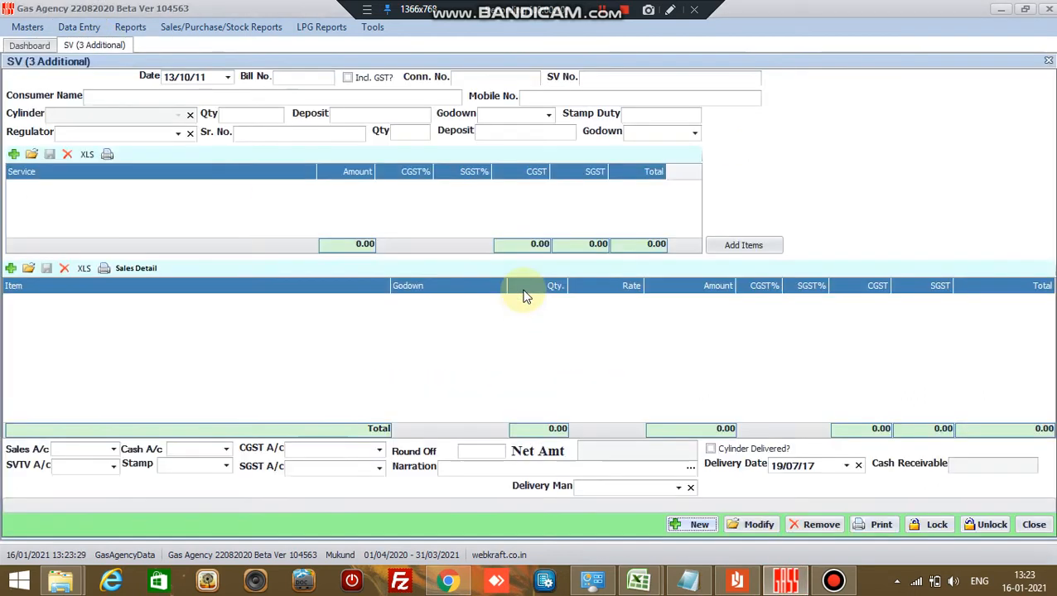
# - Create a new SV record with default values and place the cursor in Conn. No
pyautogui.click(679, 525)
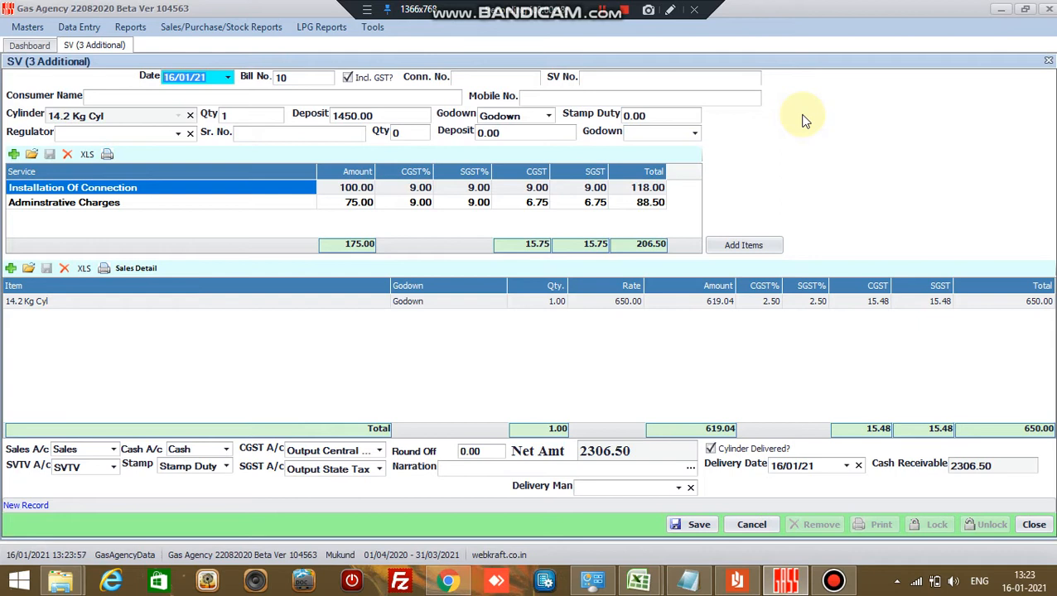
pyautogui.click(474, 77)
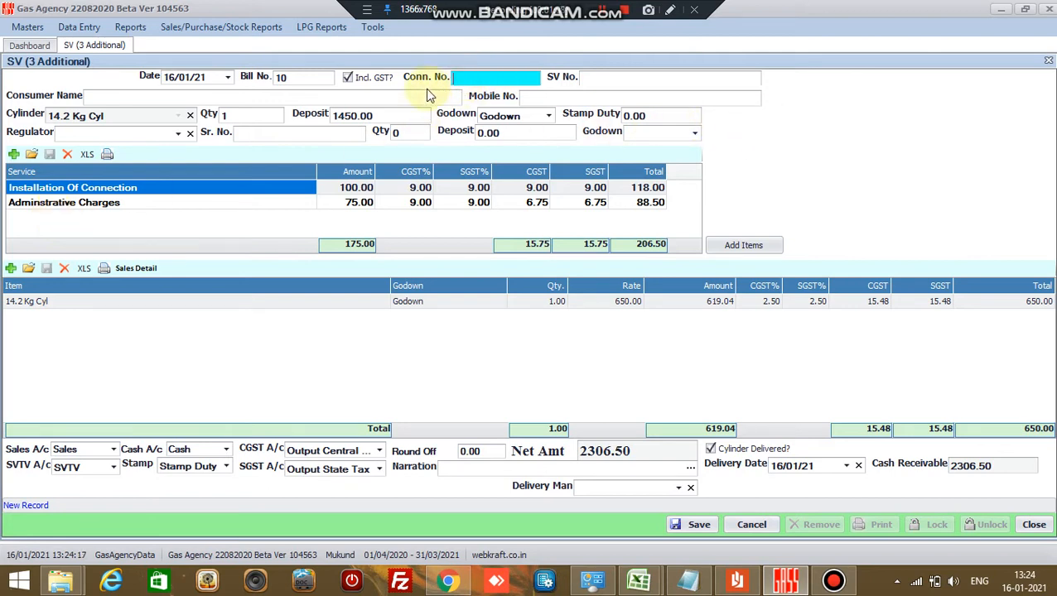
# - Enter Conn. No. 44441, SV No. 23456789, the consumer's name and mobile number
pyautogui.write('4444124')
pyautogui.click(596, 81)
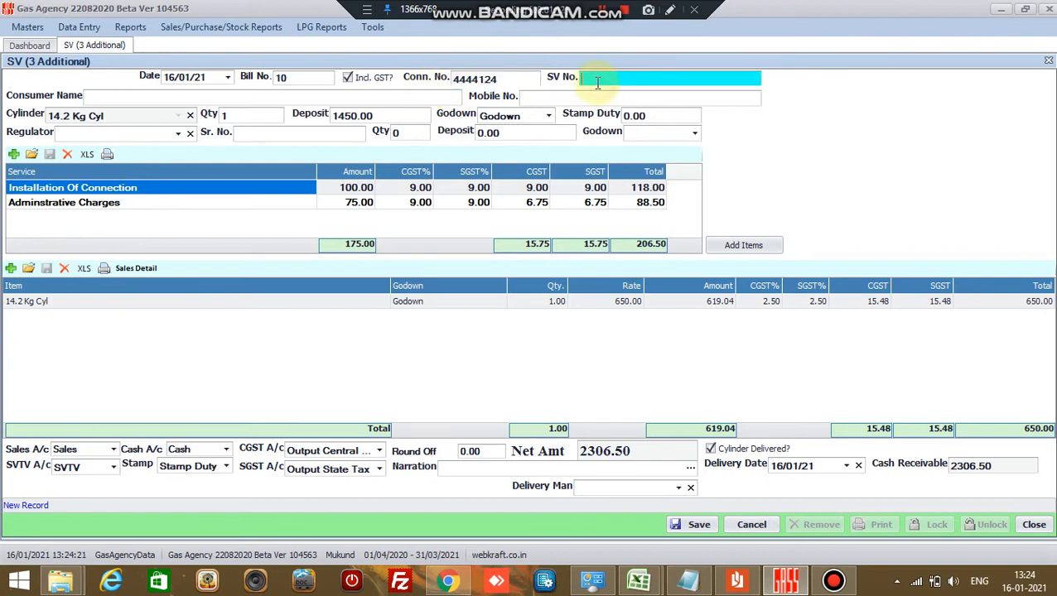
pyautogui.write('23456789')
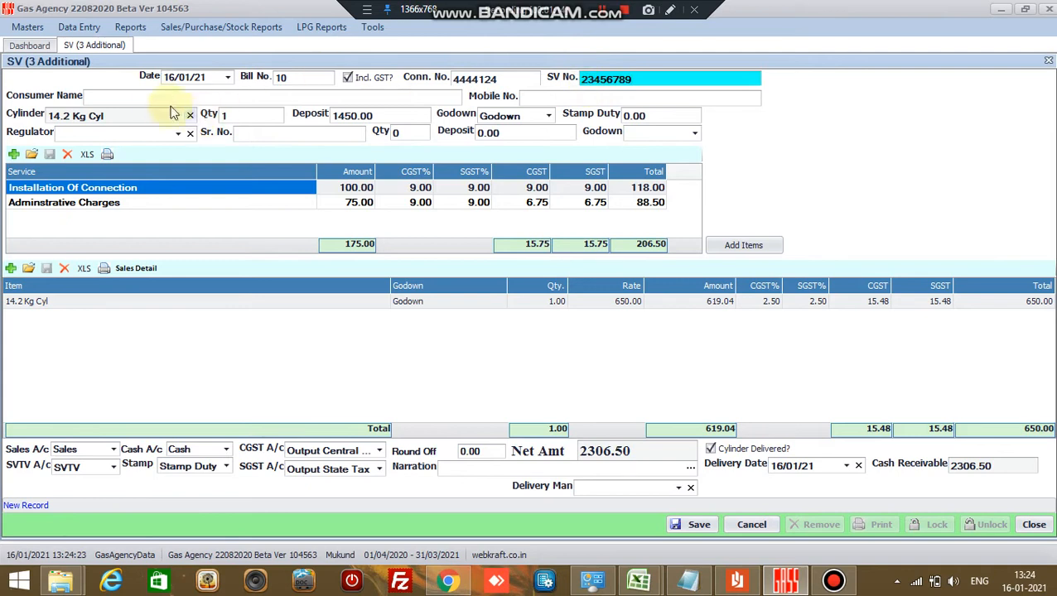
pyautogui.click(159, 92)
pyautogui.write('Sdfghewrtcxvb')
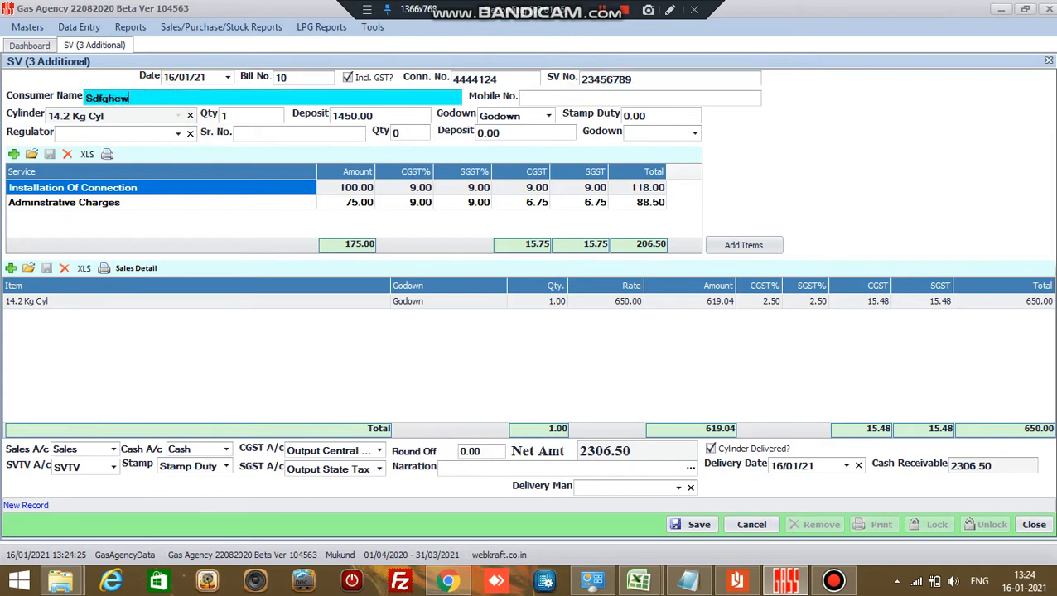
pyautogui.click(587, 98)
pyautogui.write('9')
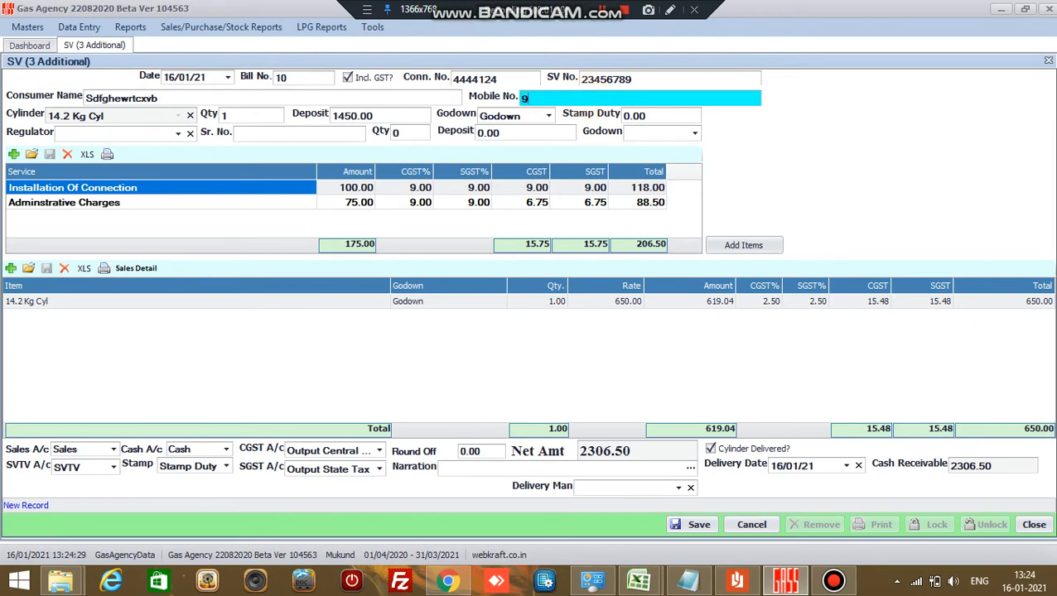
pyautogui.write('999999999')
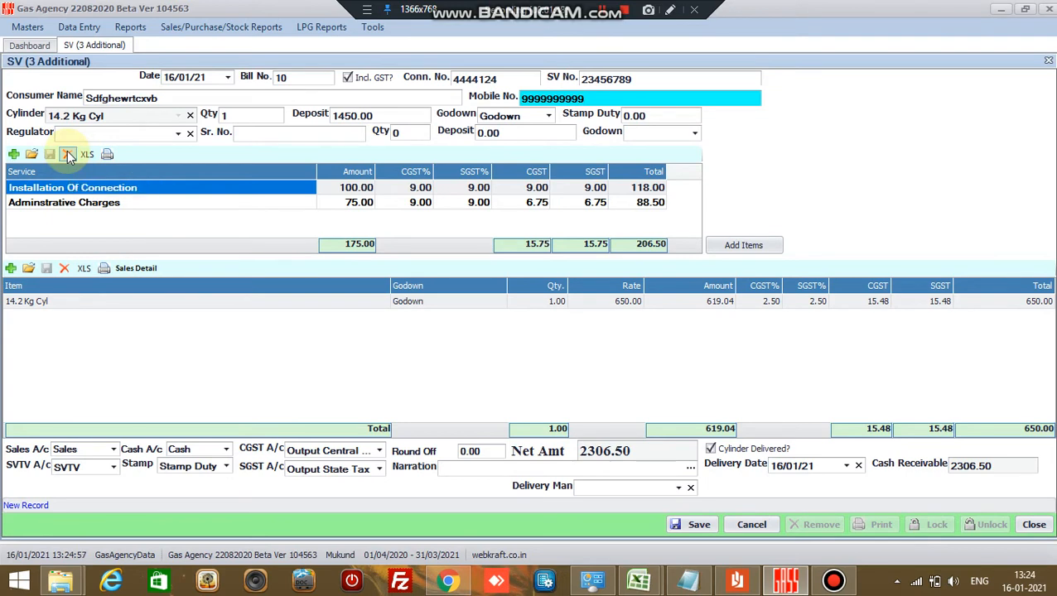
# - Delete the Installation Of Connection service row, then re-add it and save the row
pyautogui.click(81, 188)
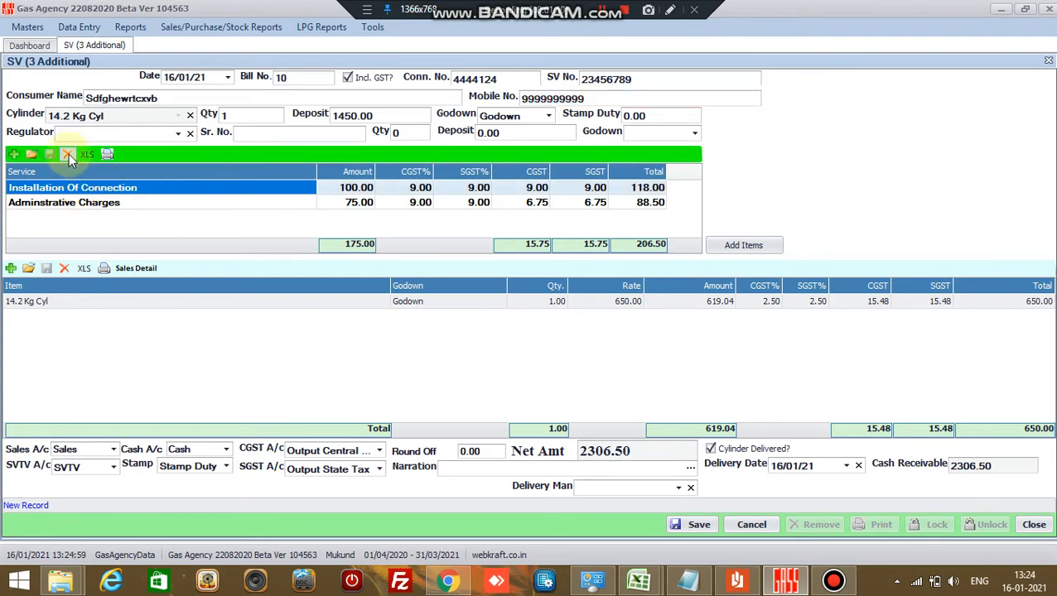
pyautogui.click(68, 154)
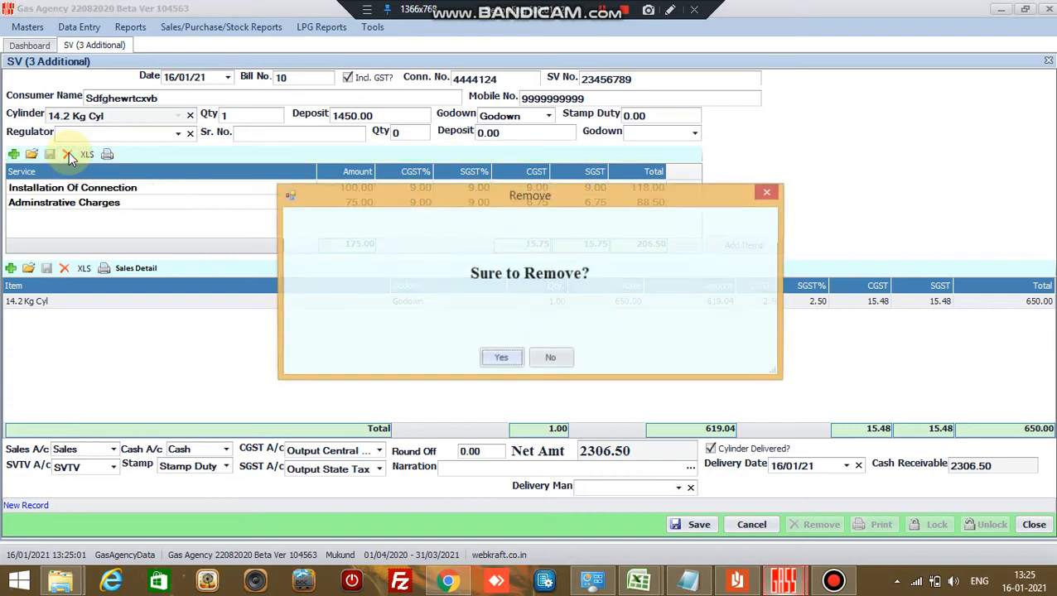
pyautogui.click(502, 359)
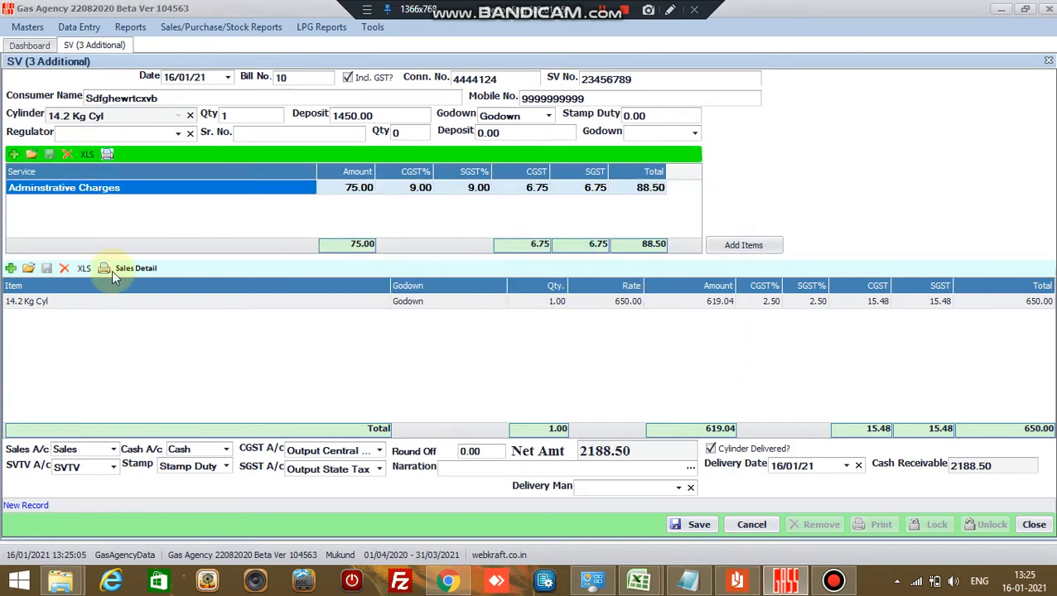
pyautogui.click(16, 156)
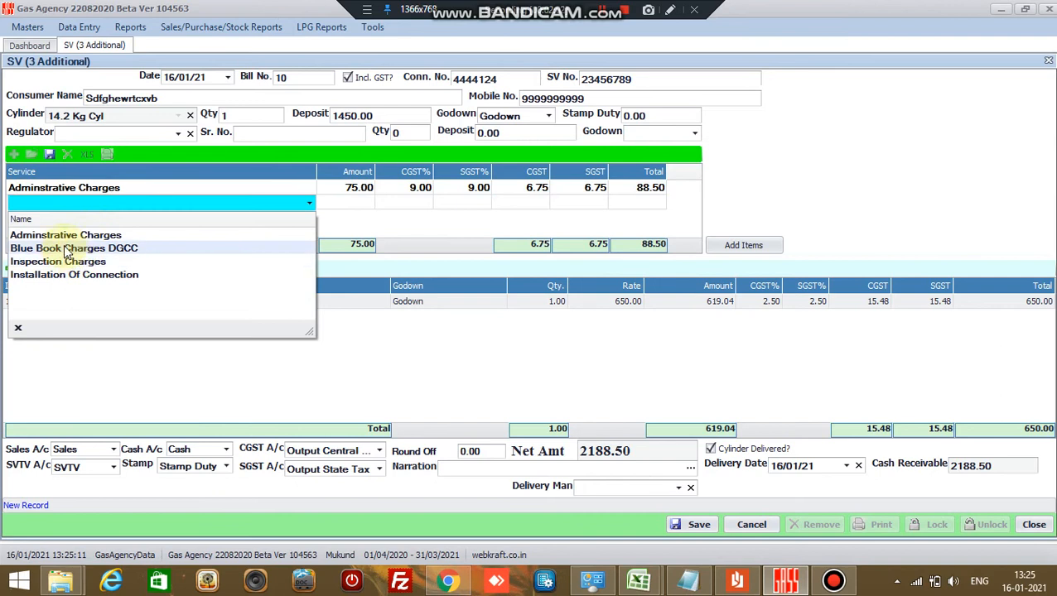
pyautogui.click(68, 274)
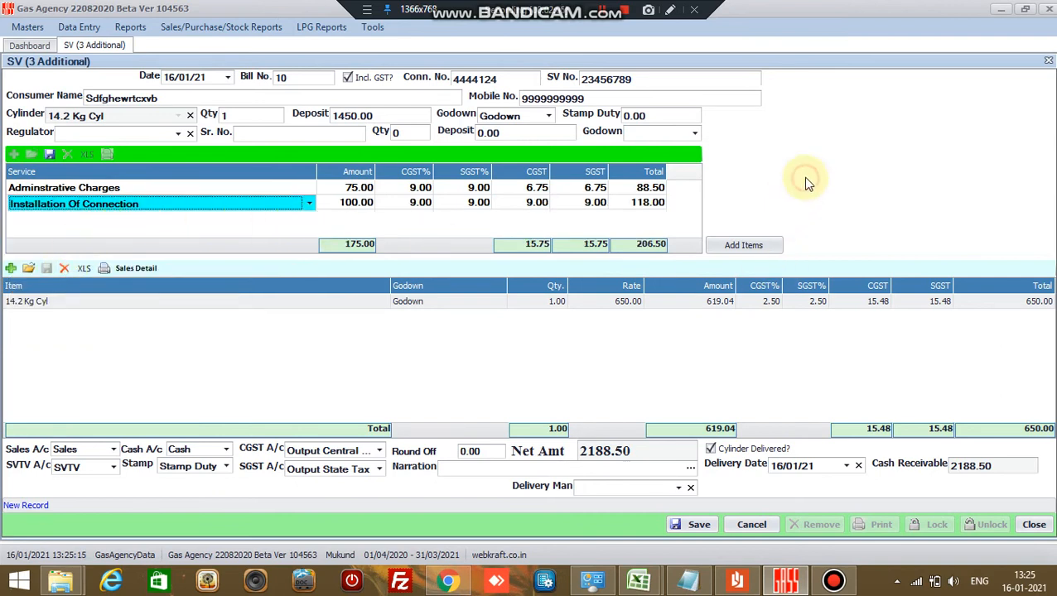
pyautogui.click(49, 154)
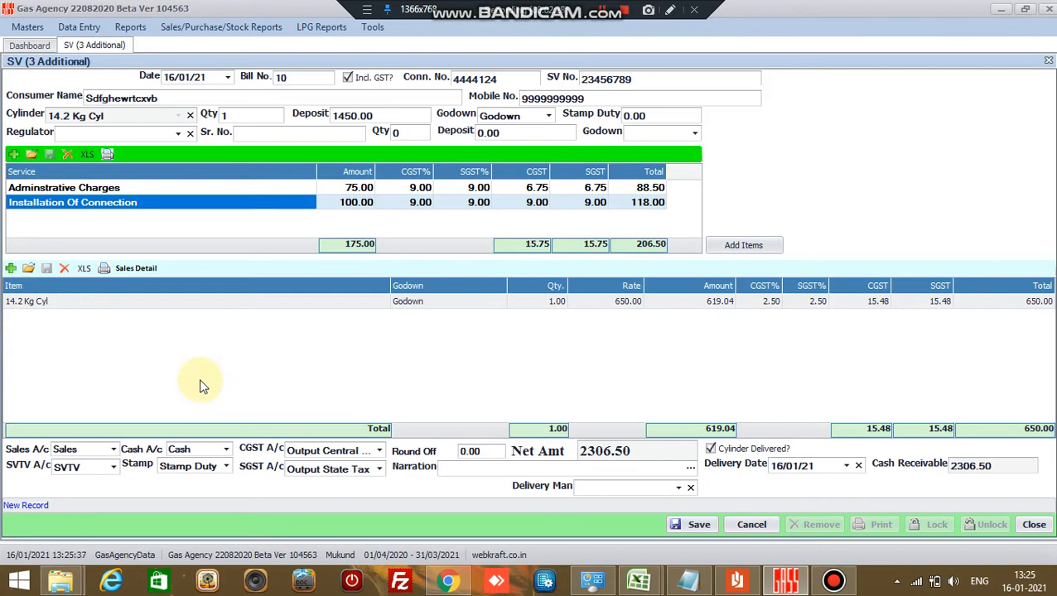
# - Check Add Items without adding any, set Delivery Man to DM4, and save the voucher
pyautogui.click(740, 245)
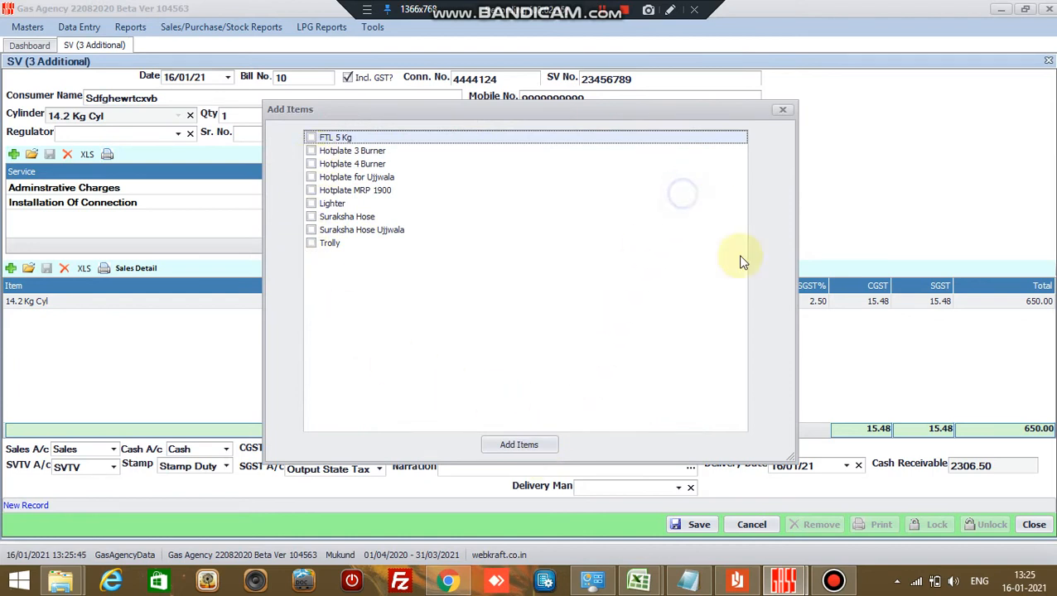
pyautogui.click(783, 111)
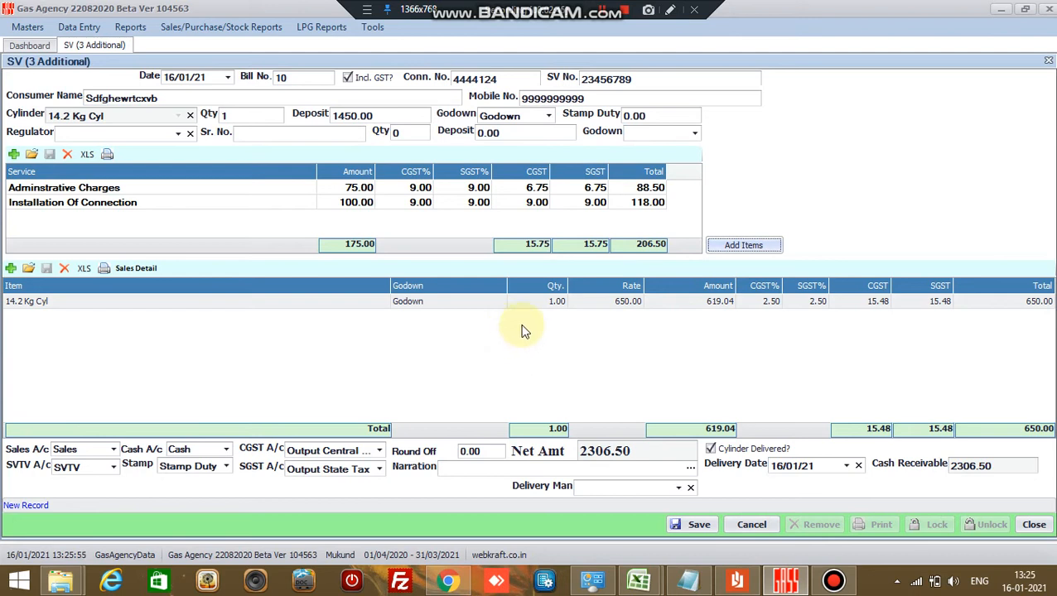
pyautogui.click(678, 490)
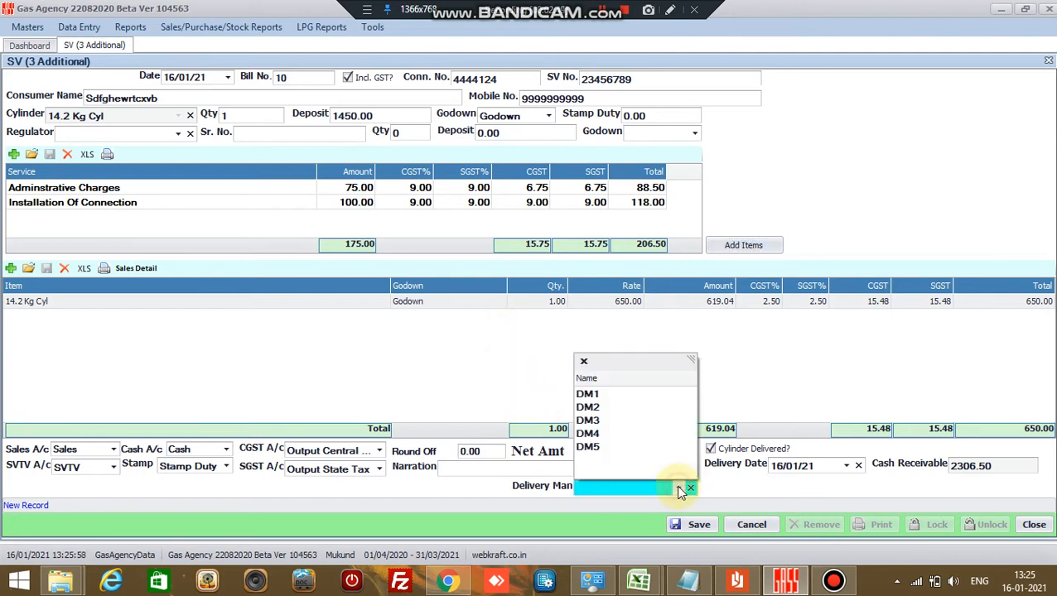
pyautogui.click(649, 435)
pyautogui.click(704, 525)
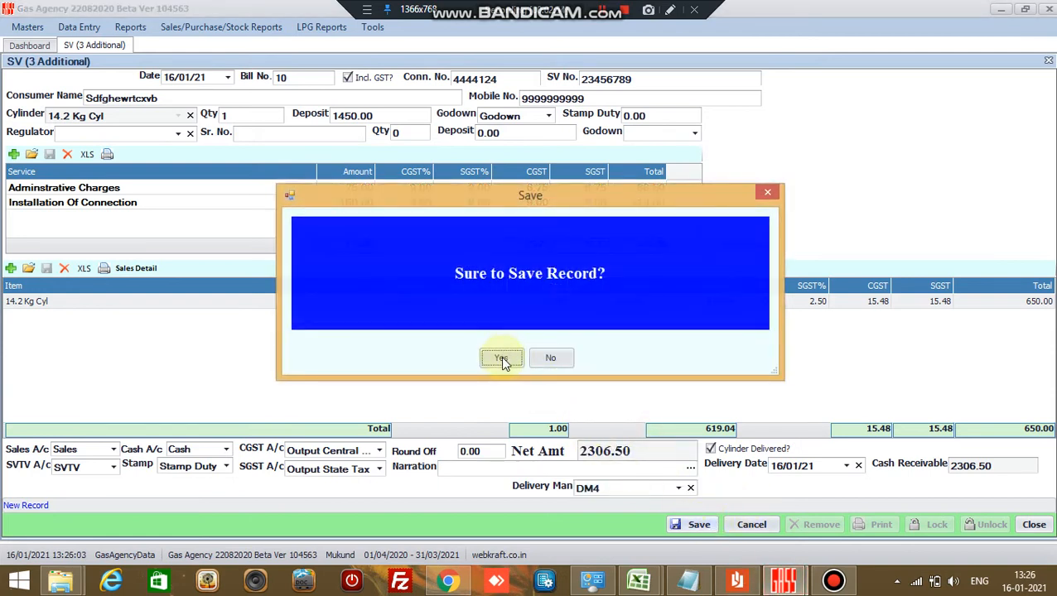
# - Confirm saving the voucher and accept printing to open the Sales-10 invoice preview
pyautogui.click(501, 358)
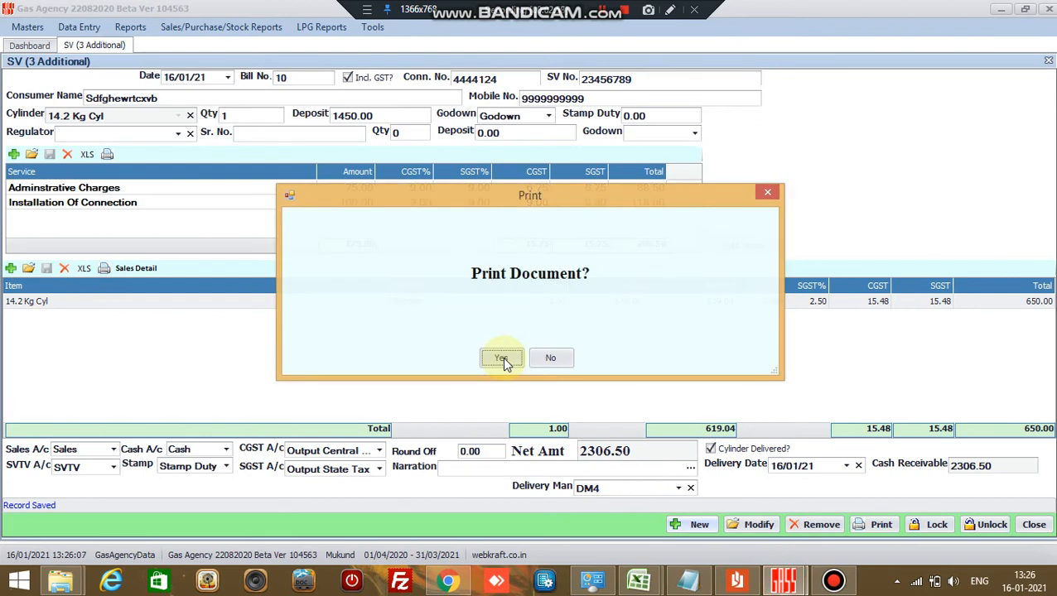
pyautogui.click(502, 358)
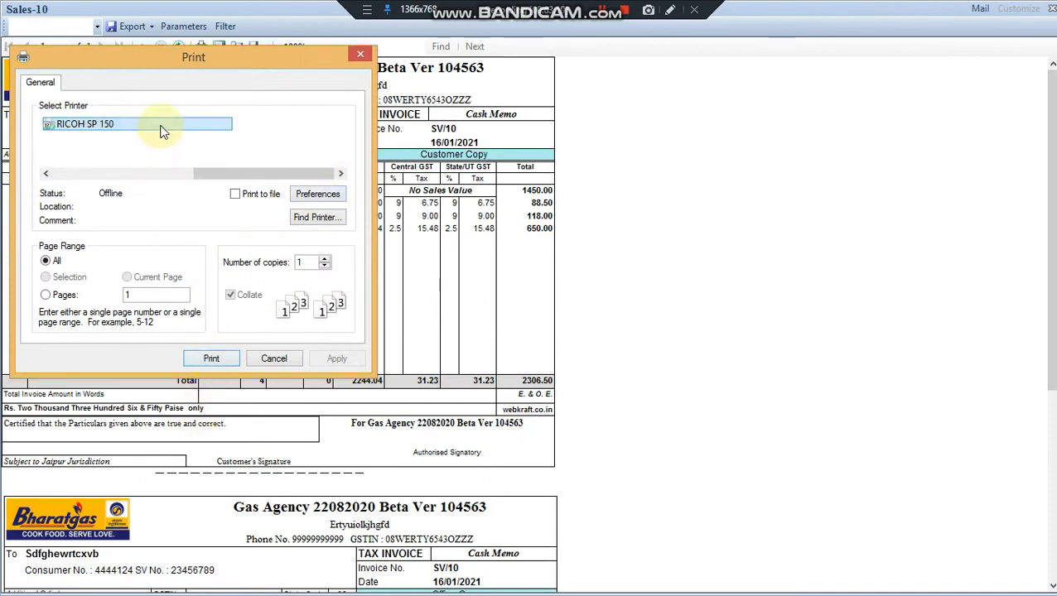
# - Close the Print dialog and scroll through the Customer and Office copies of invoice SV/10
pyautogui.click(361, 56)
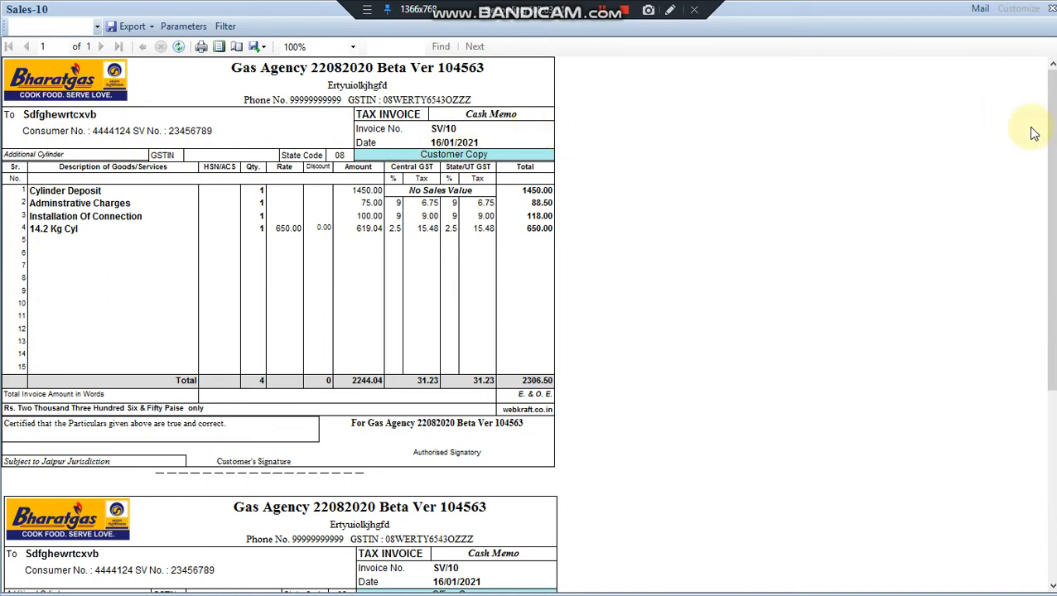
pyautogui.moveTo(1053, 125); pyautogui.dragTo(1050, 58)
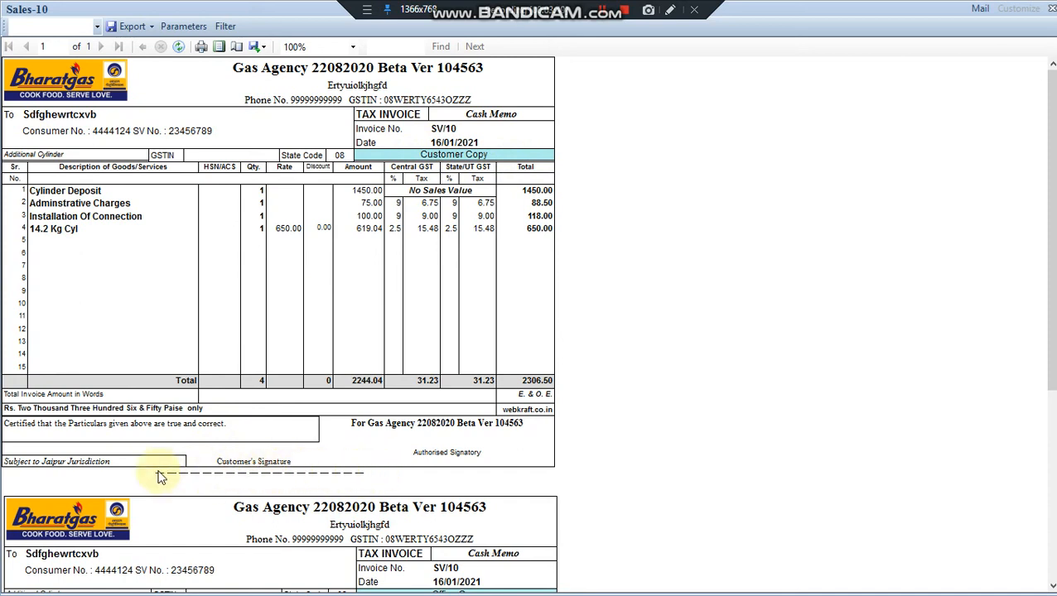
pyautogui.scroll(-3, 1046, 220)
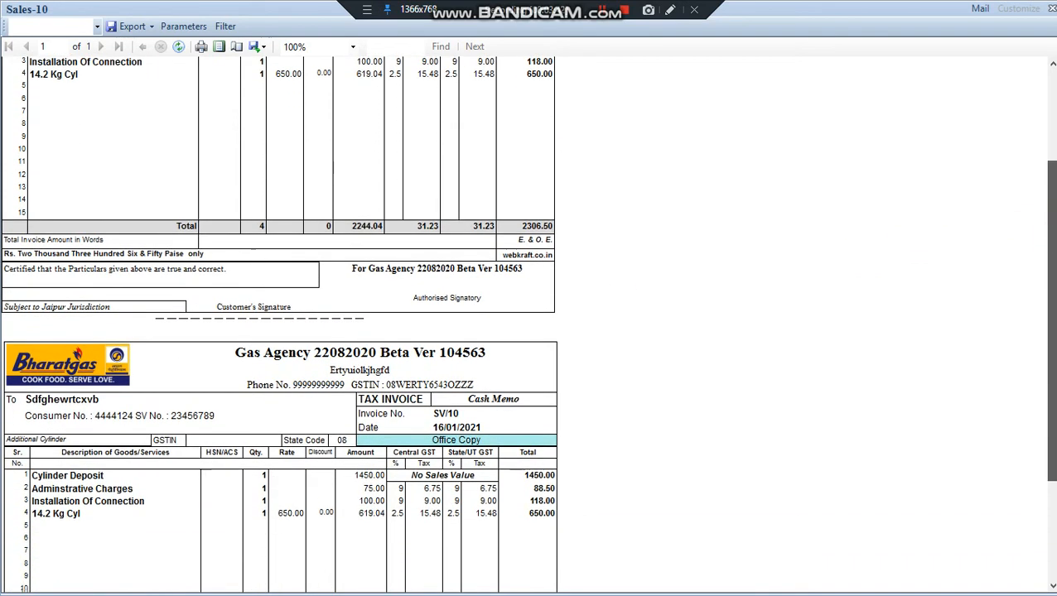
pyautogui.scroll(-3, 1045, 219)
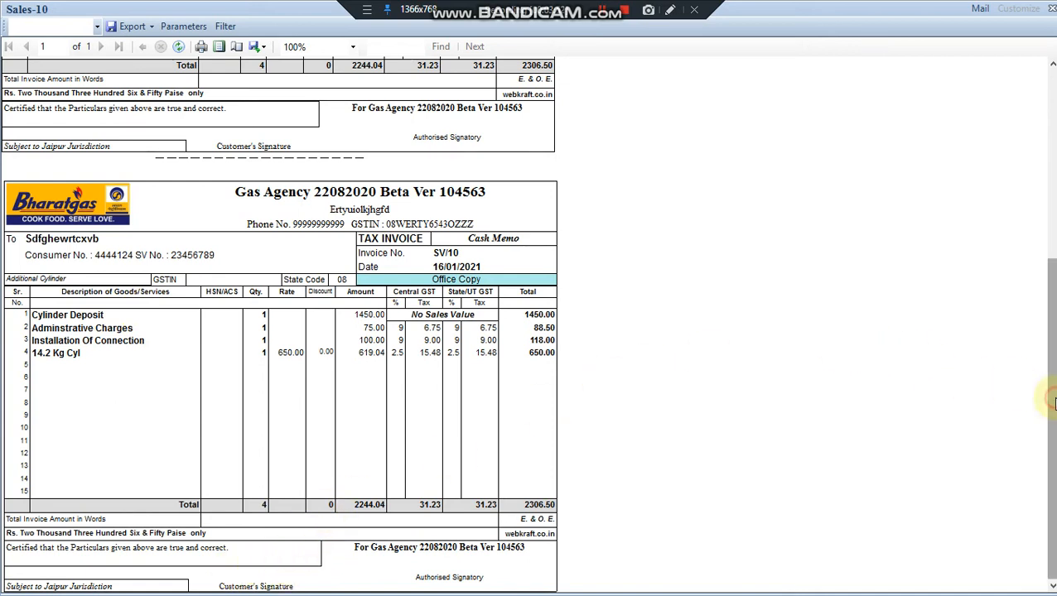
pyautogui.moveTo(1054, 401); pyautogui.dragTo(1031, 168)
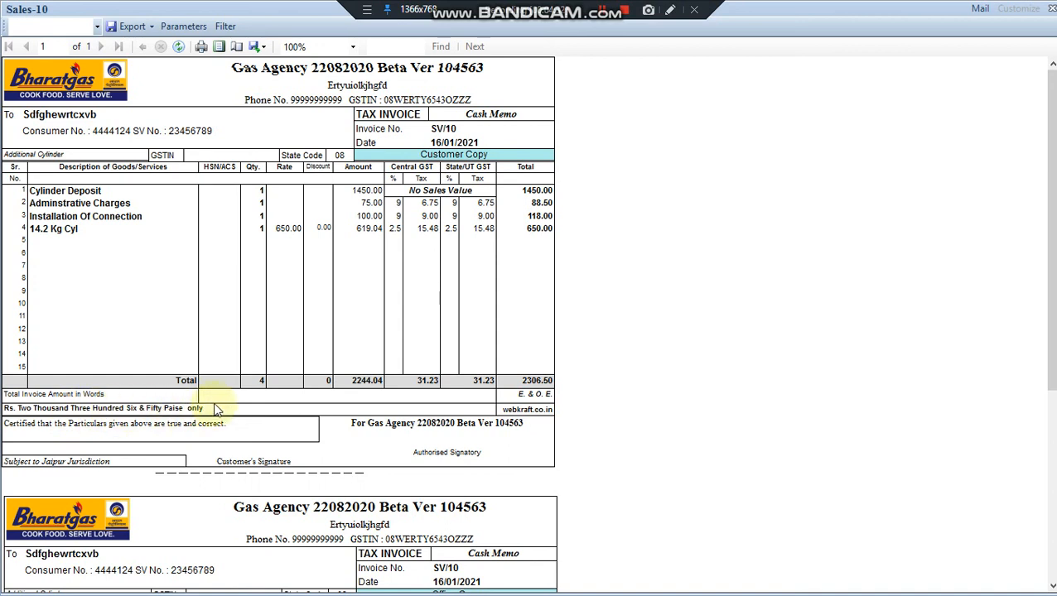
pyautogui.scroll(-2, 220, 203)
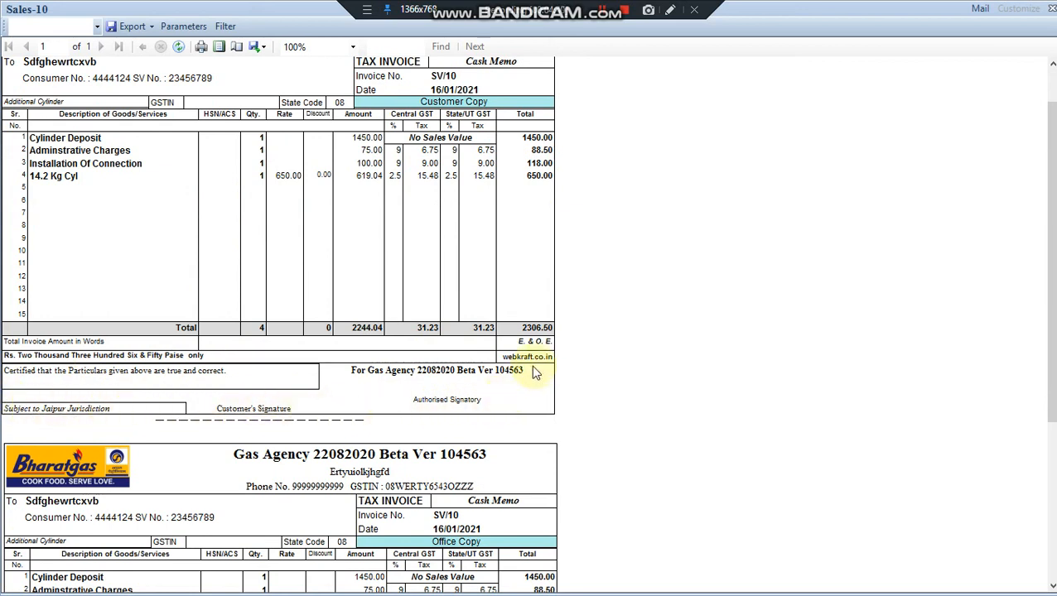
pyautogui.scroll(-2, 691, 341)
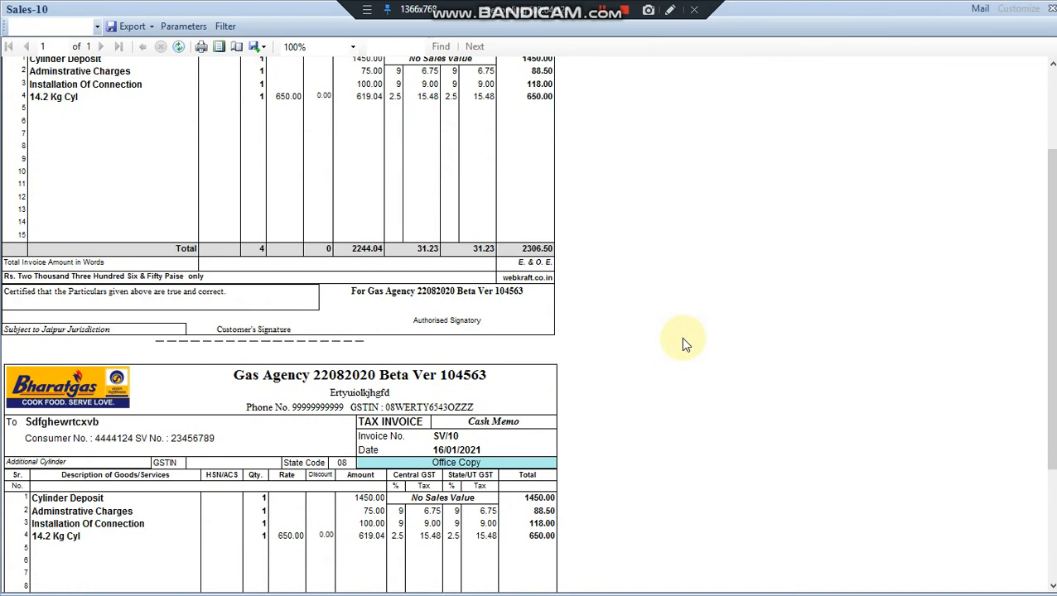
pyautogui.scroll(-2, 681, 340)
pyautogui.scroll(3, 676, 339)
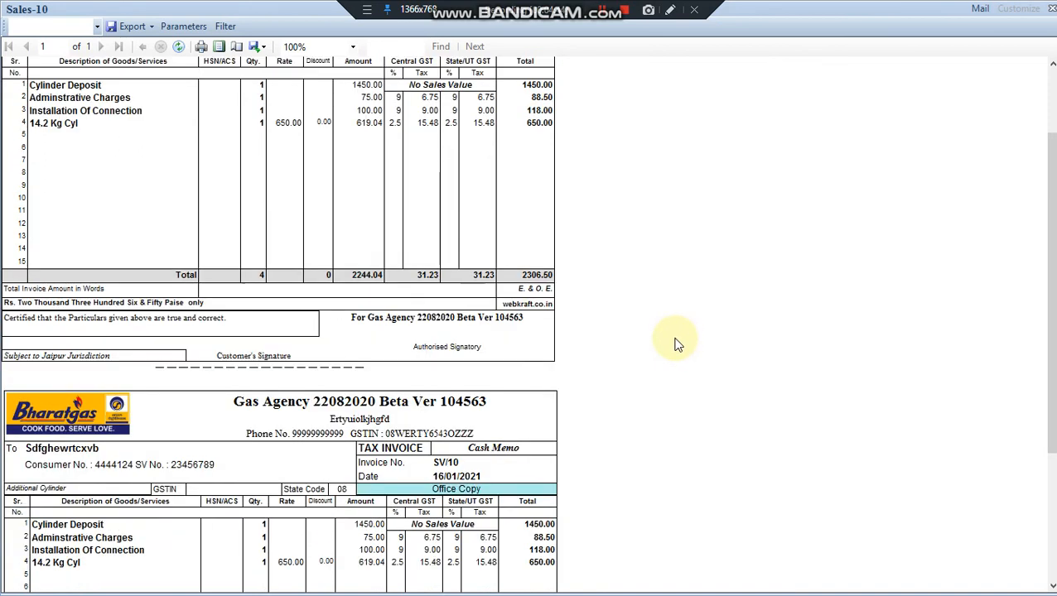
pyautogui.scroll(3, 676, 342)
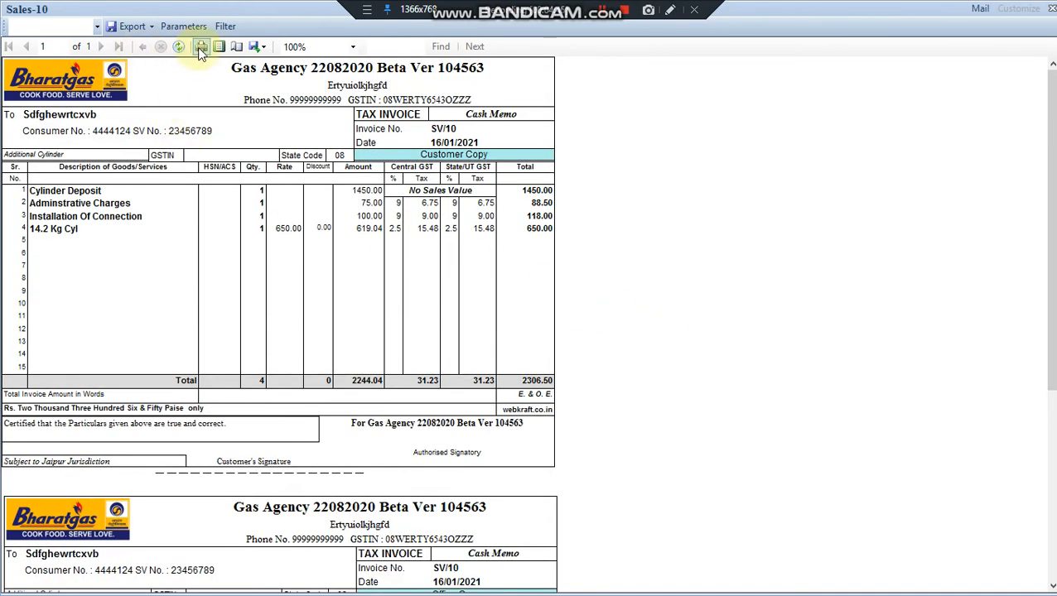
pyautogui.click(201, 47)
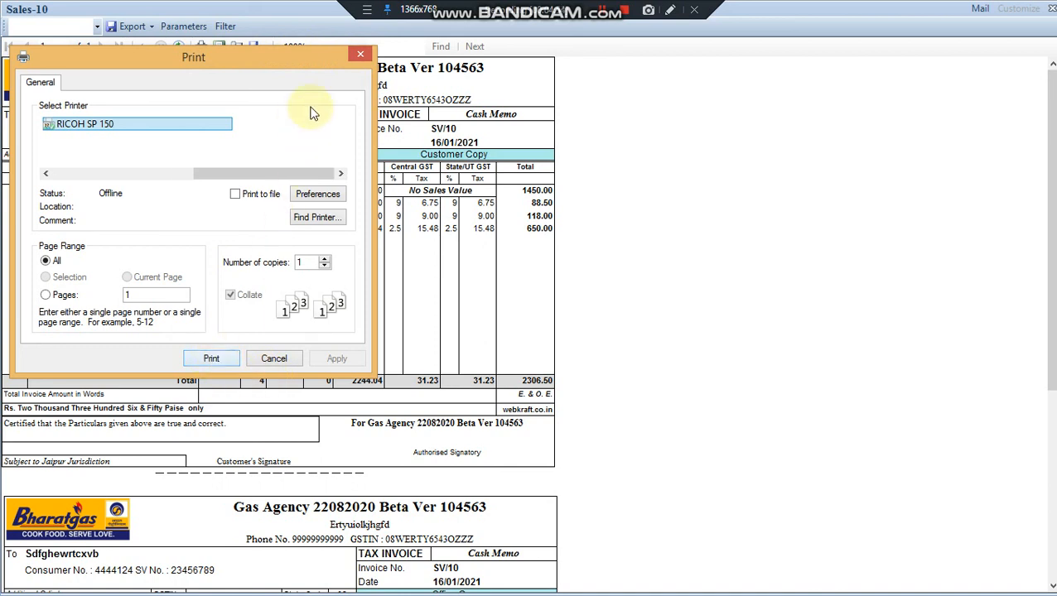
pyautogui.click(362, 58)
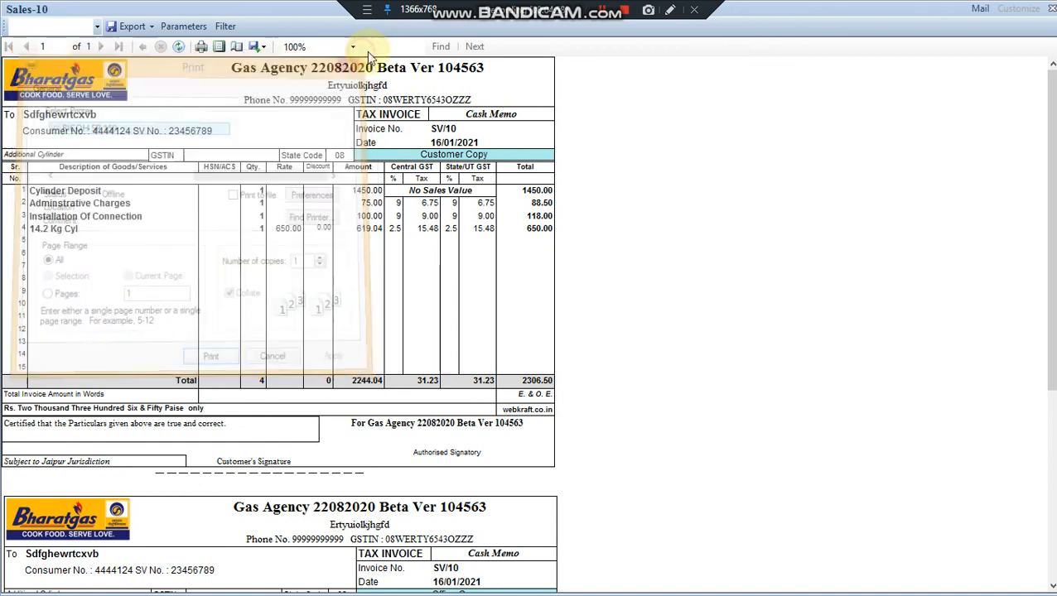
# - E-mail the Sales-10 invoice as a PDF to the autocompleted recipient and acknowledge 'Mail Sent'
pyautogui.click(980, 10)
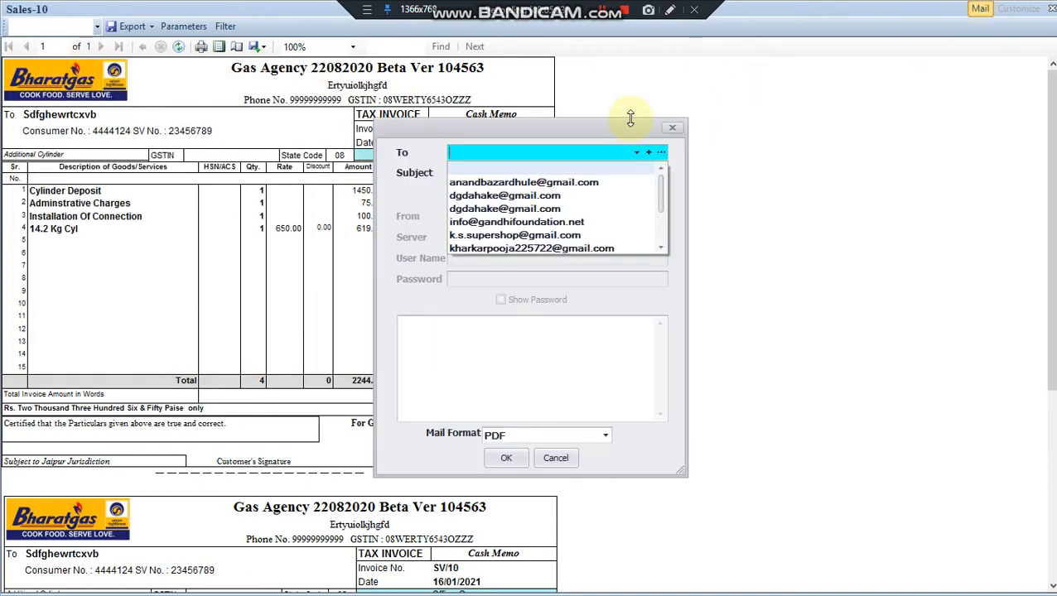
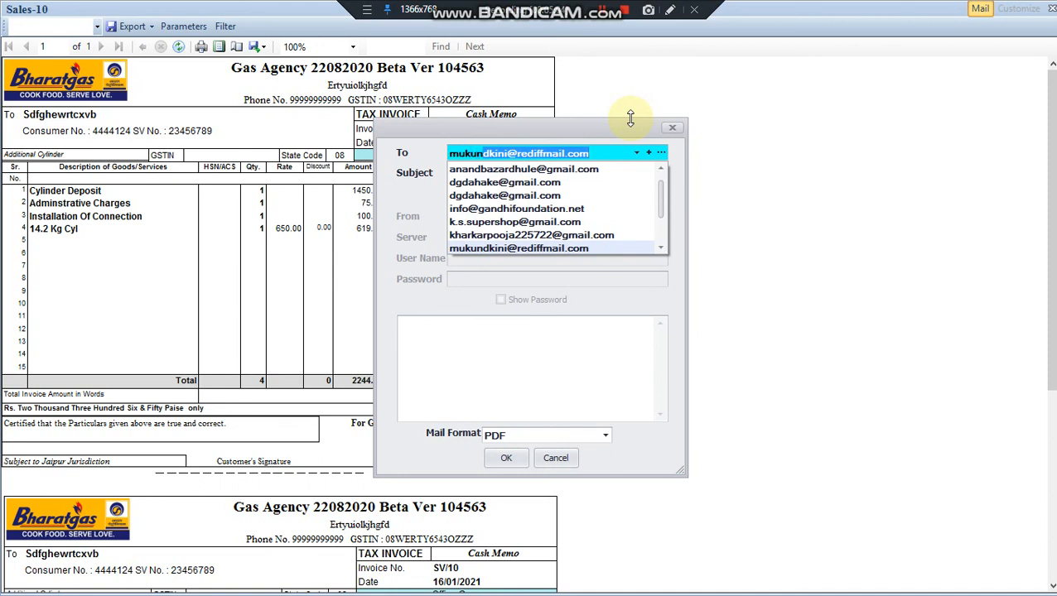
pyautogui.press('Return')
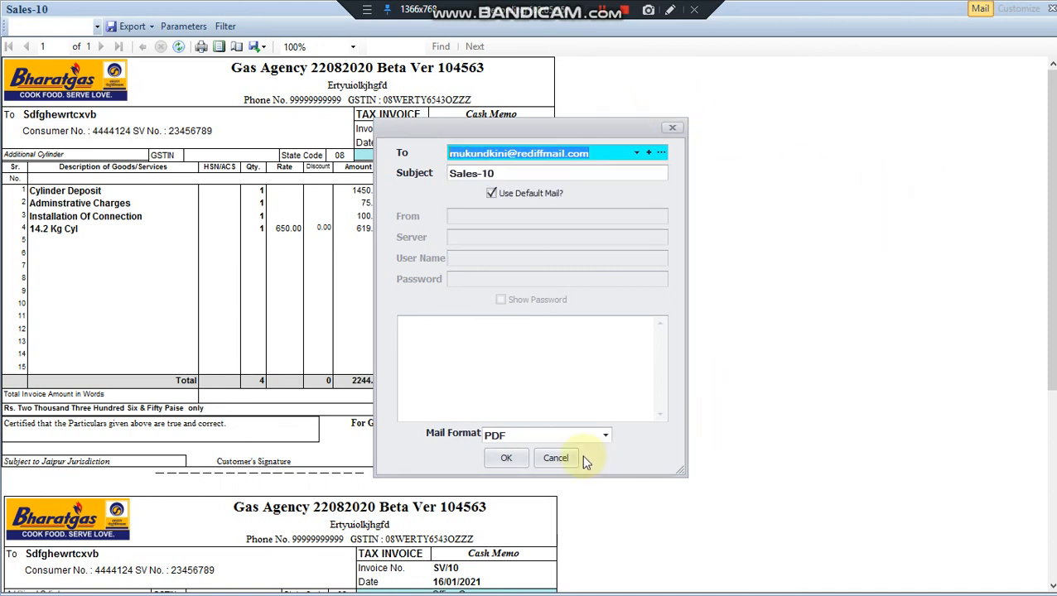
pyautogui.click(605, 436)
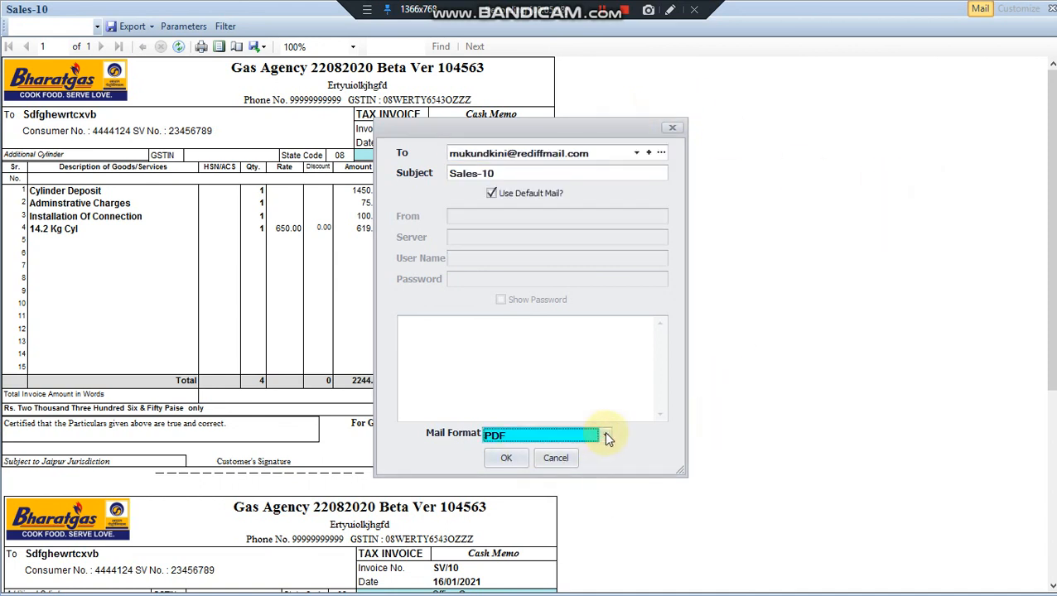
pyautogui.click(608, 437)
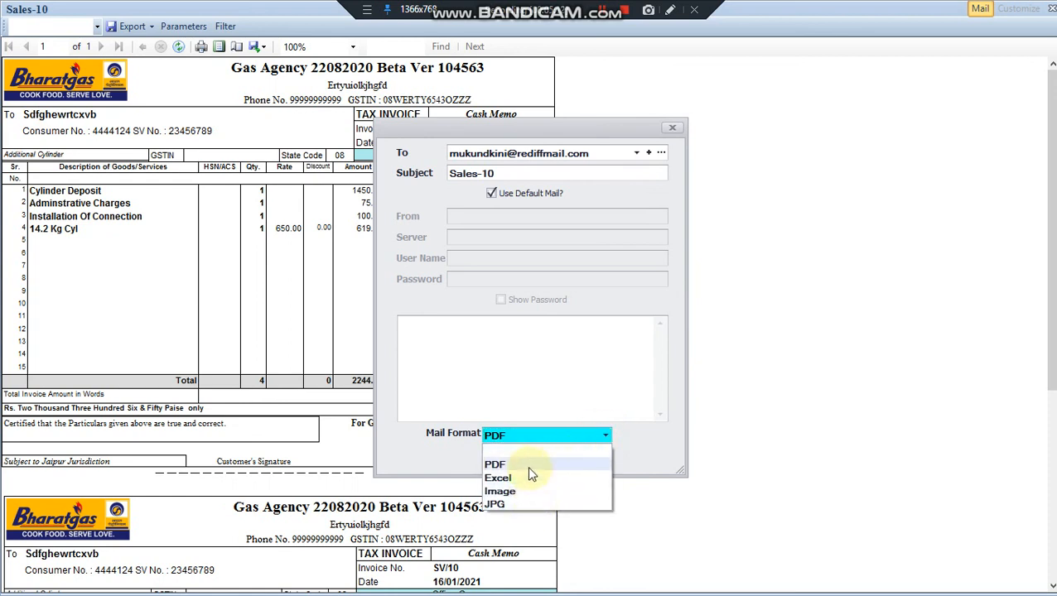
pyautogui.click(879, 377)
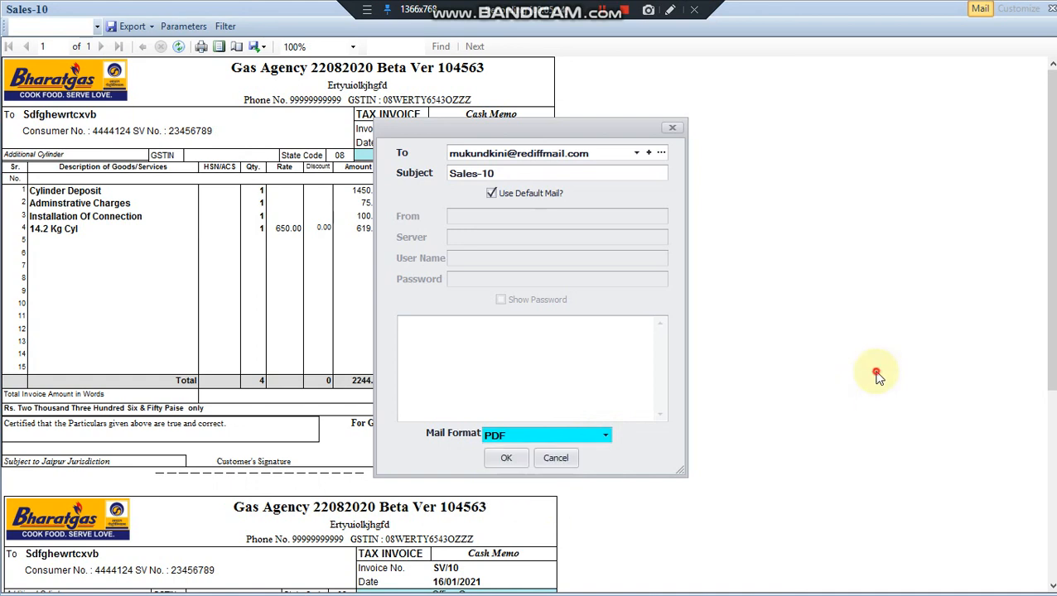
pyautogui.click(508, 460)
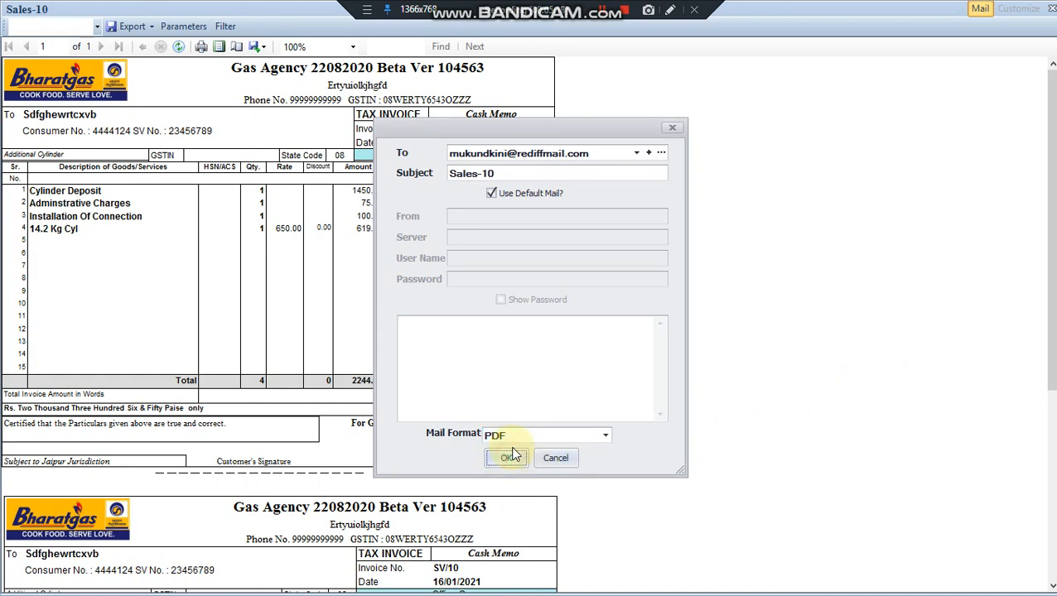
pyautogui.click(511, 459)
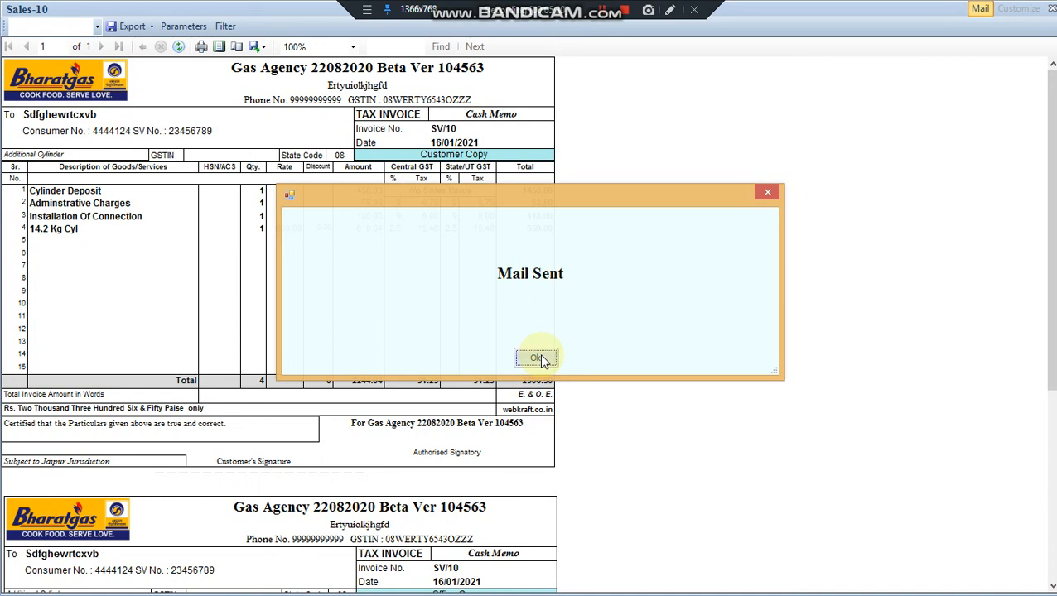
pyautogui.click(538, 358)
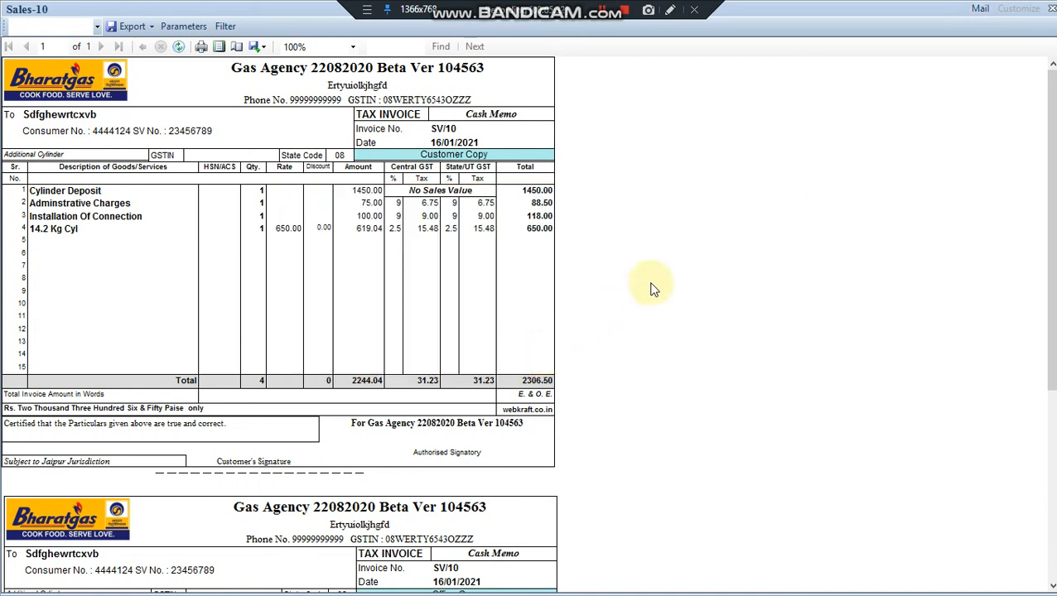